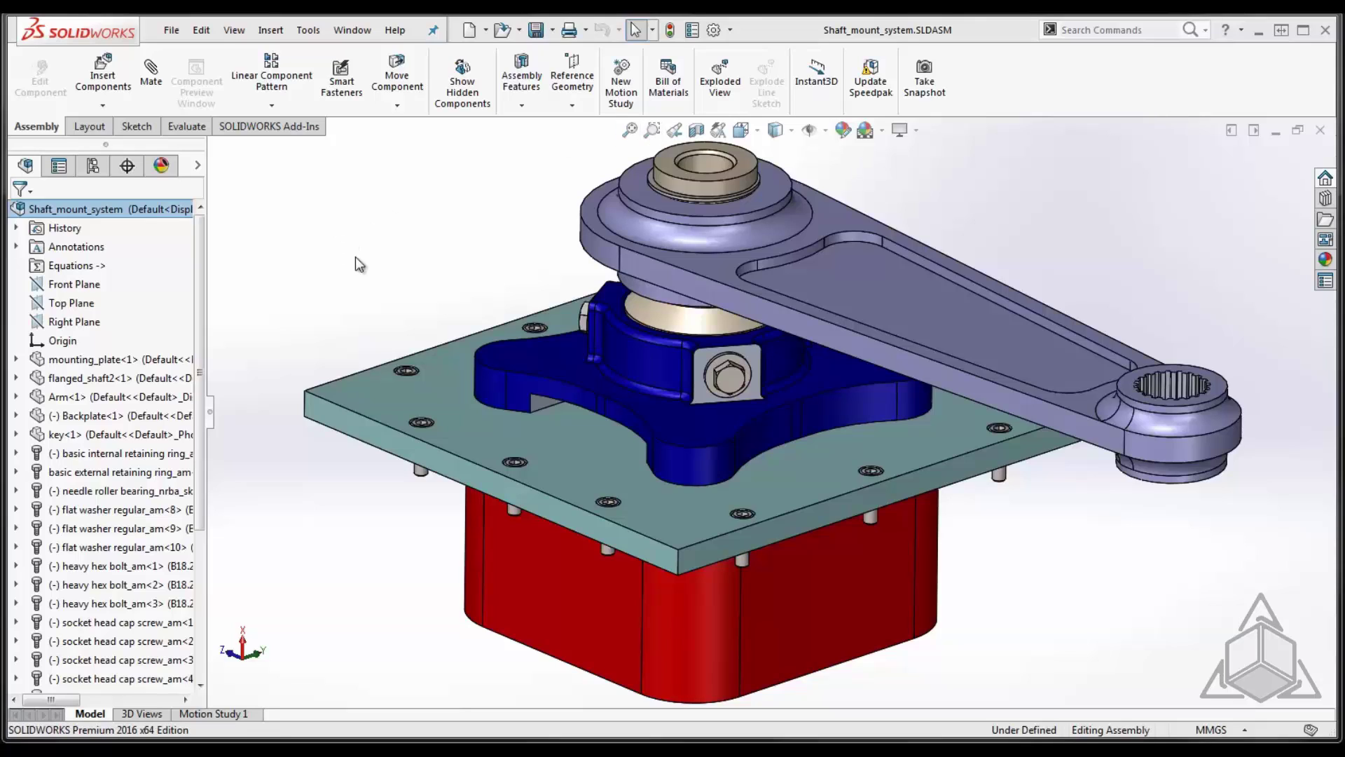
Start a Hole Series as new holes and place a hole centre on each of the blue flange's four lobes
{"action": "left_click", "coordinate": [523, 105]}
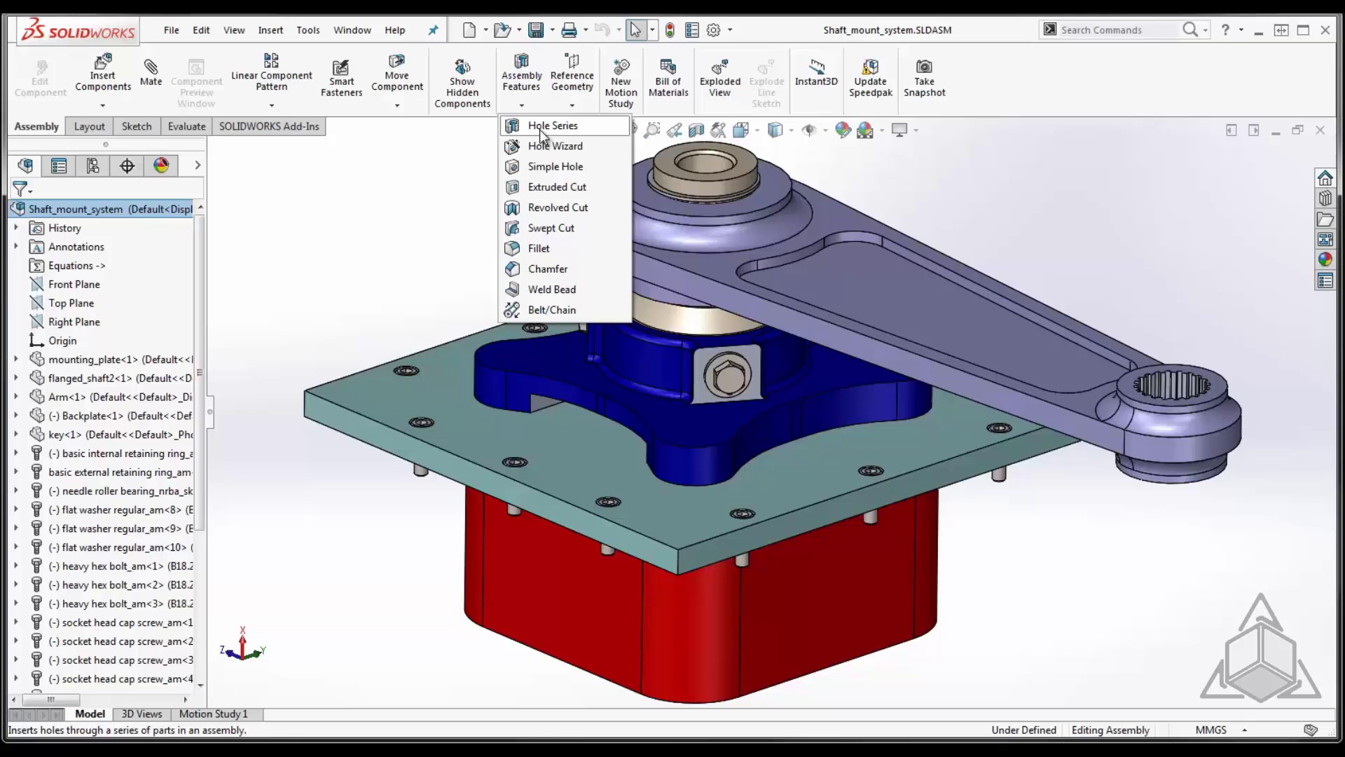
{"action": "left_click", "coordinate": [540, 129]}
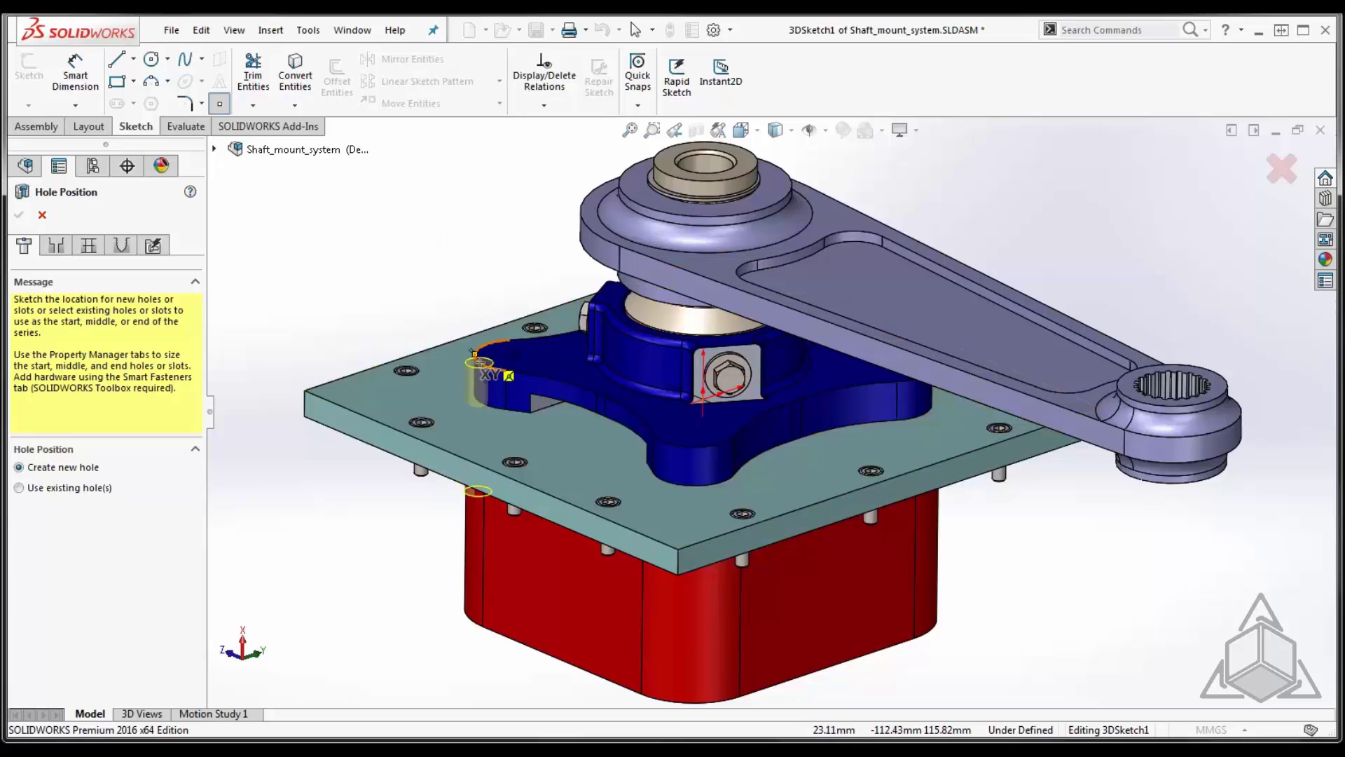
{"action": "left_click", "coordinate": [517, 356]}
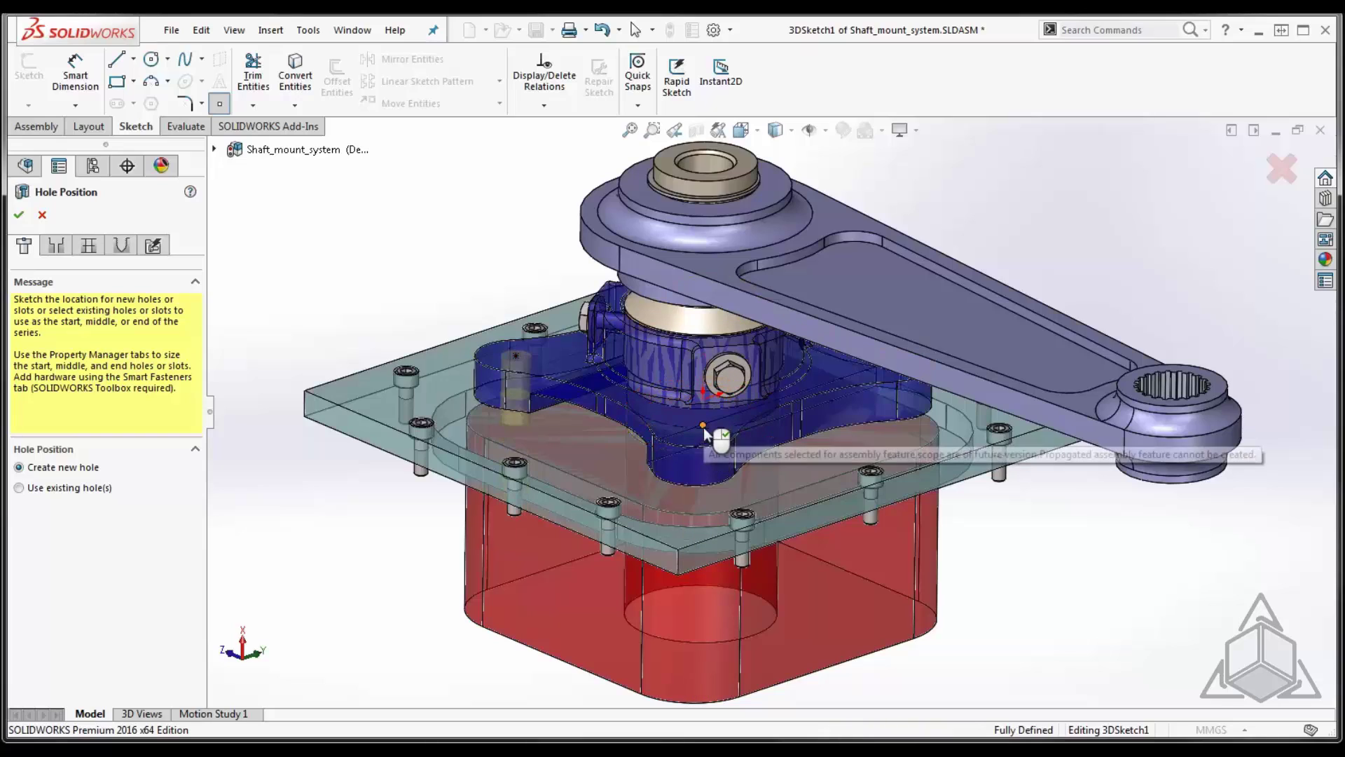
{"action": "middle_click_drag", "start_coordinate": [826, 494], "coordinate": [677, 500]}
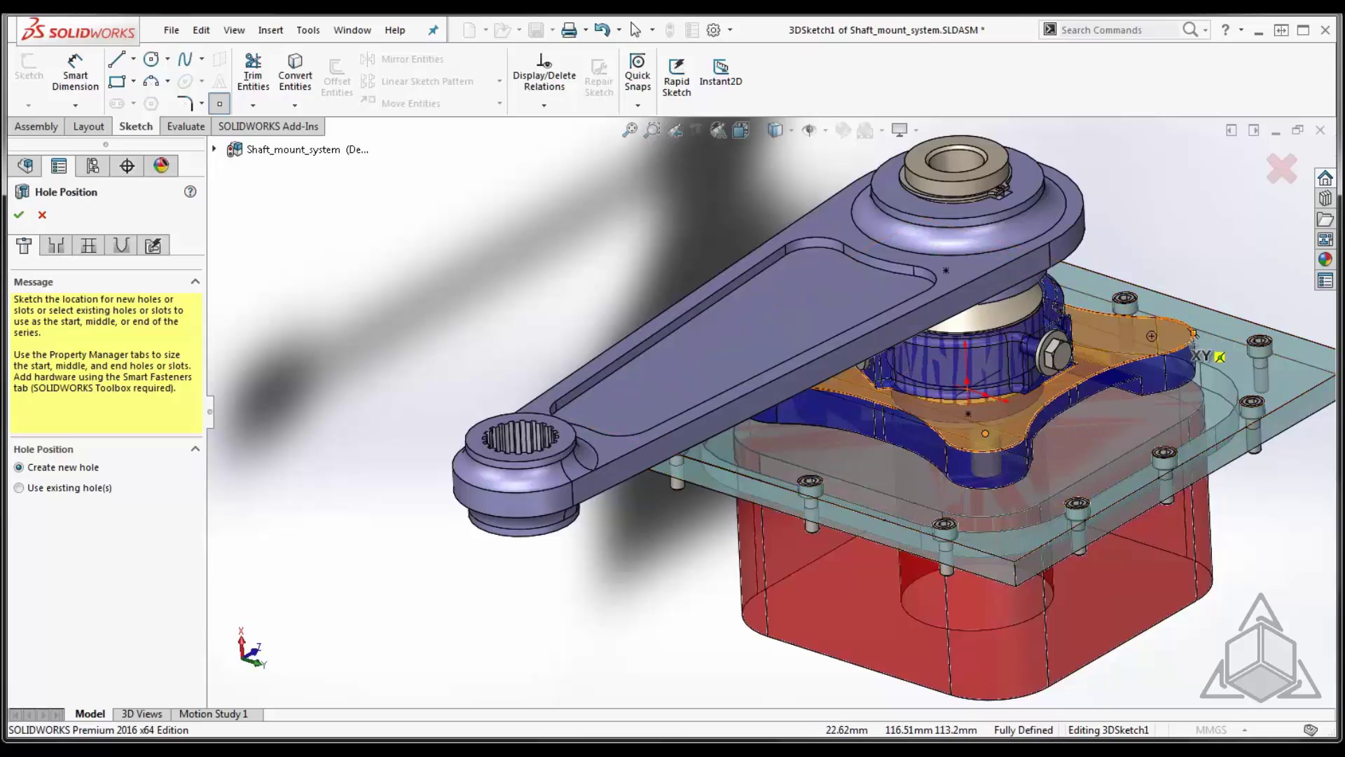
{"action": "left_click", "coordinate": [1154, 336]}
{"action": "middle_click_drag", "start_coordinate": [869, 510], "coordinate": [1012, 561]}
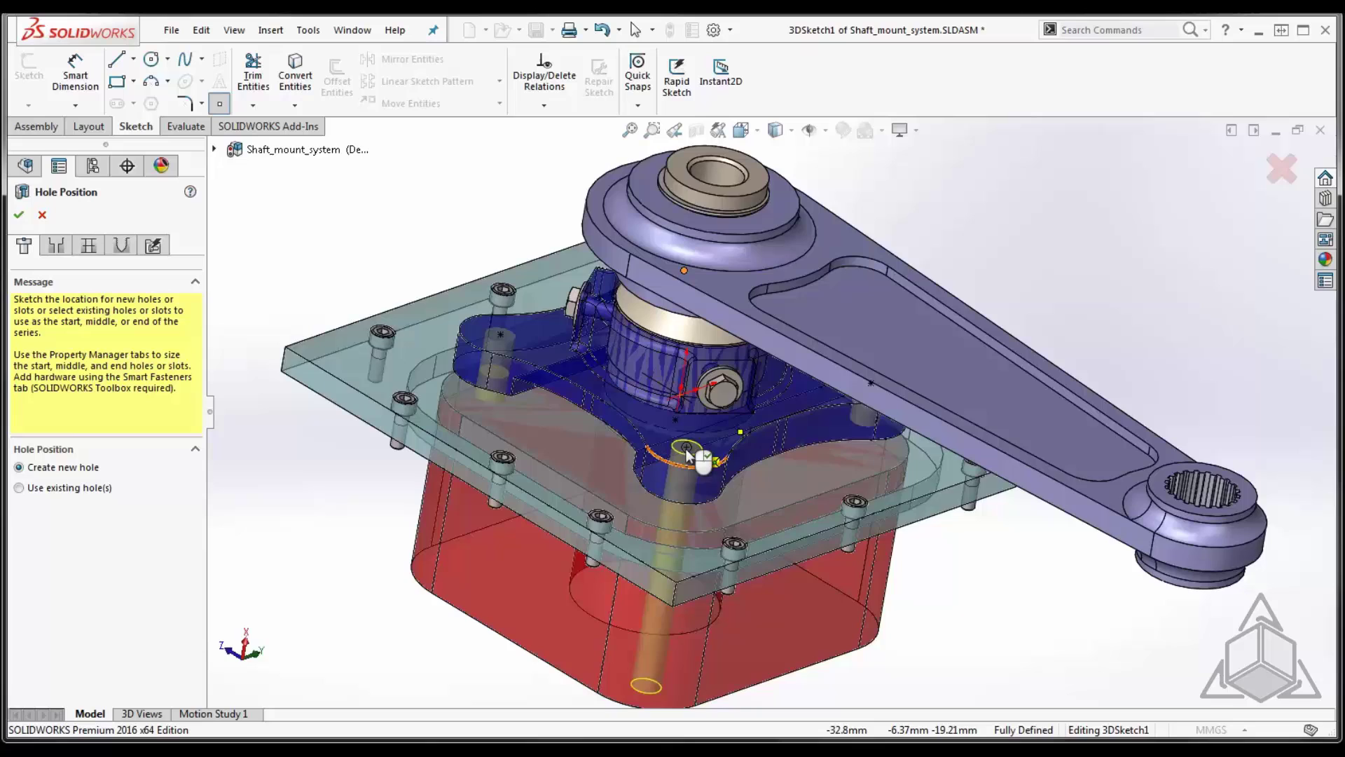
{"action": "middle_click_drag", "start_coordinate": [684, 454], "coordinate": [771, 515]}
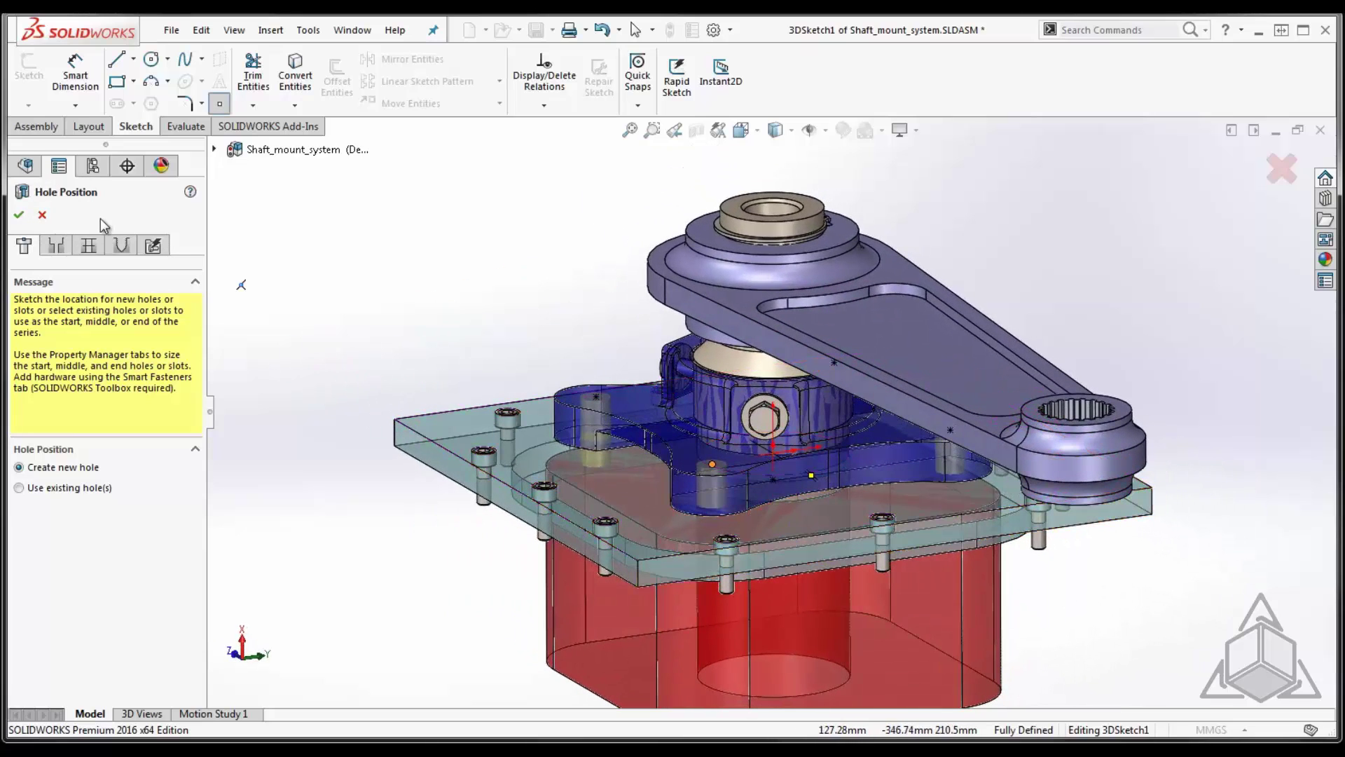
Review the start and middle hole specifications, and set the red block as the end component for the bottoming tapped holes
{"action": "left_click", "coordinate": [57, 246]}
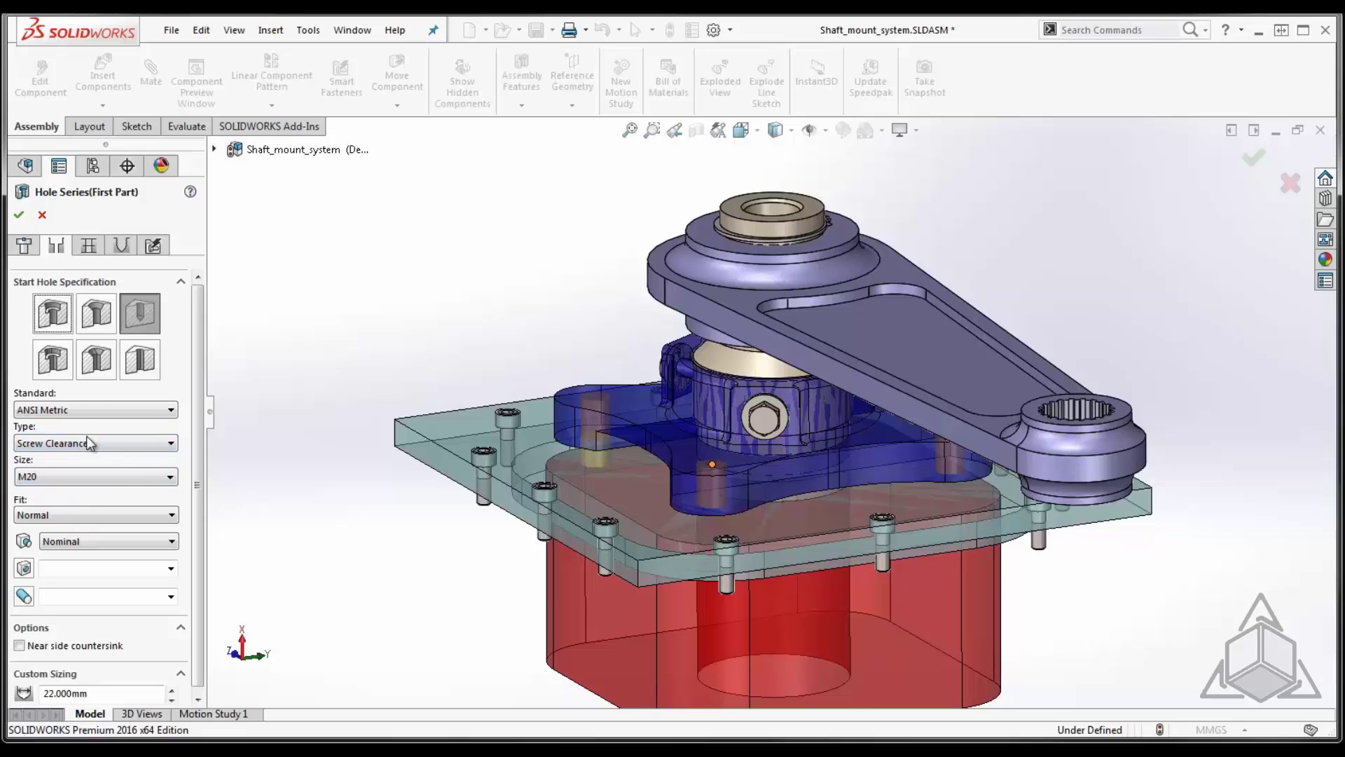
{"action": "left_click", "coordinate": [88, 246]}
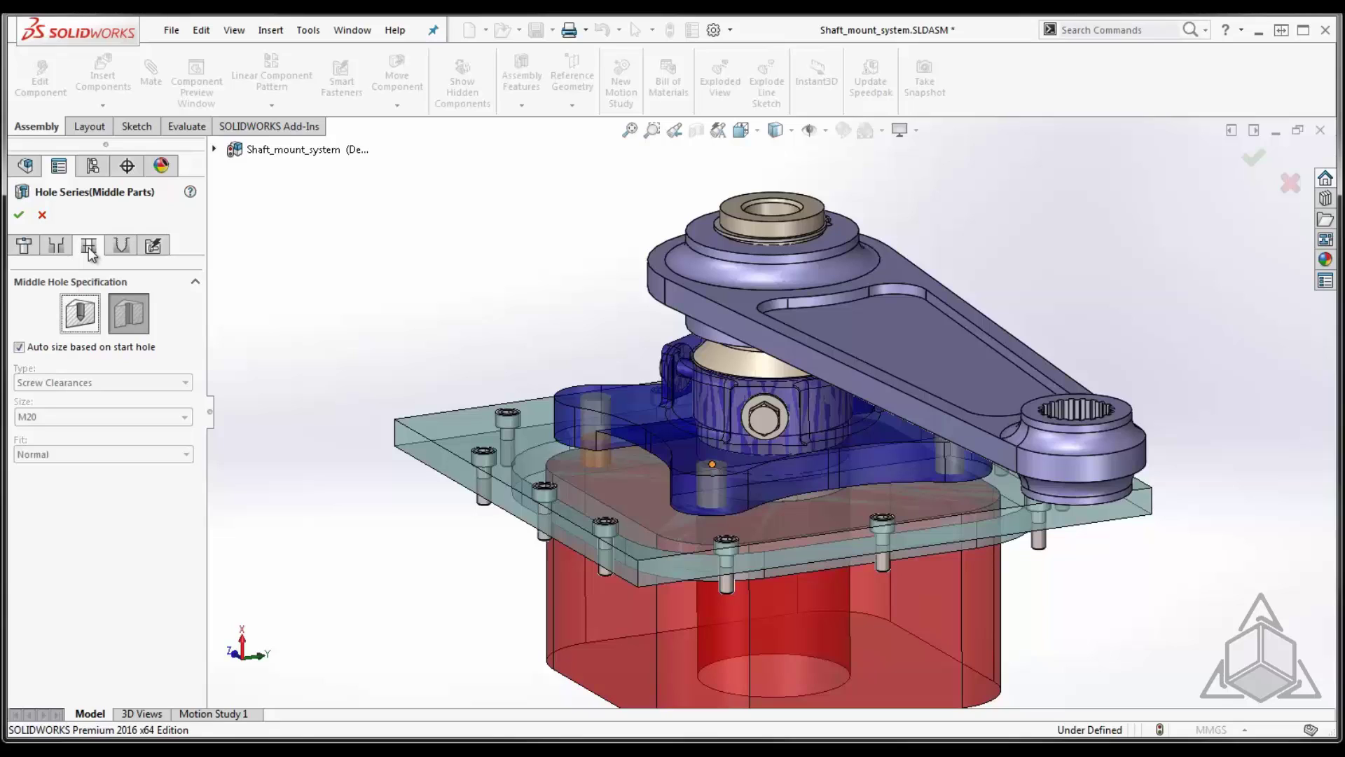
{"action": "left_click", "coordinate": [124, 246]}
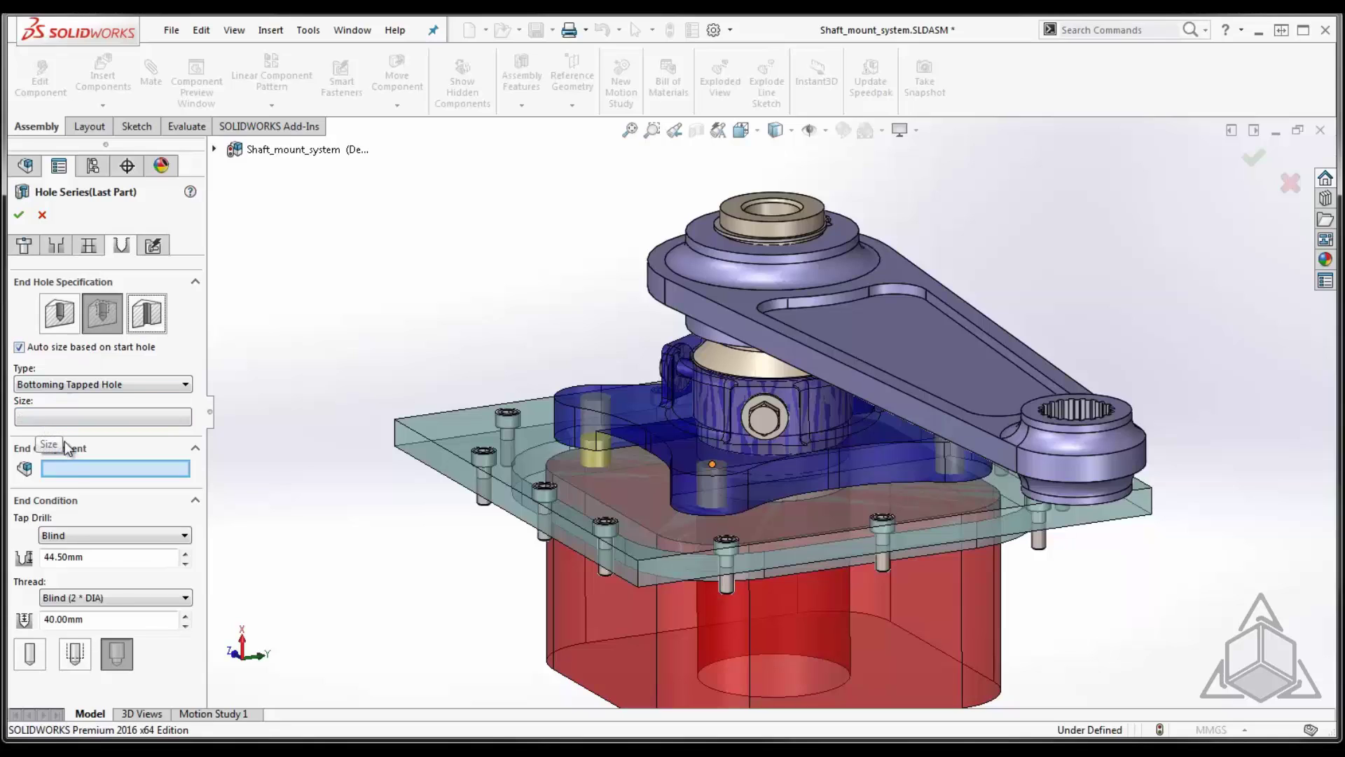
{"action": "left_click", "coordinate": [659, 649]}
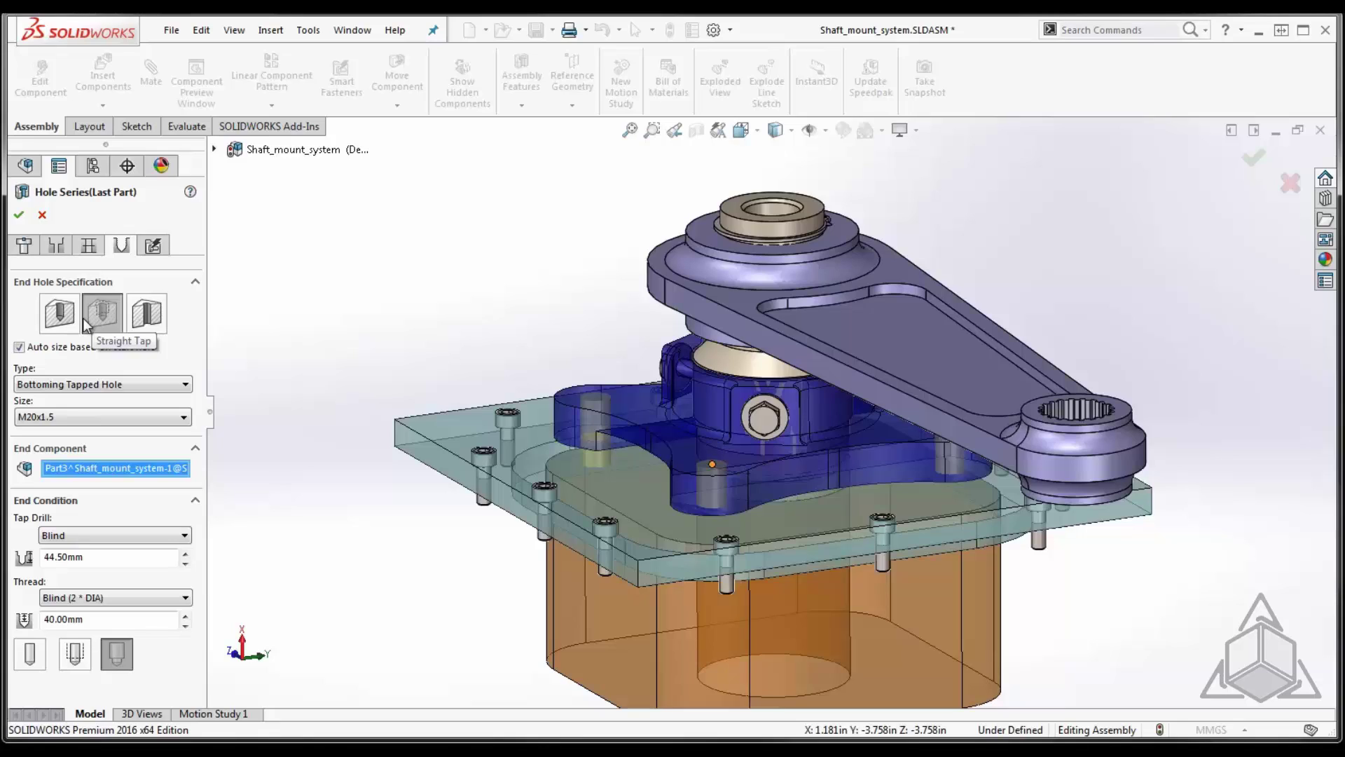
Enable fastener placement for the hole series and change the fastener type to Heavy Hex Bolt - ANSI B18.2.3.6M
{"action": "left_click", "coordinate": [155, 246]}
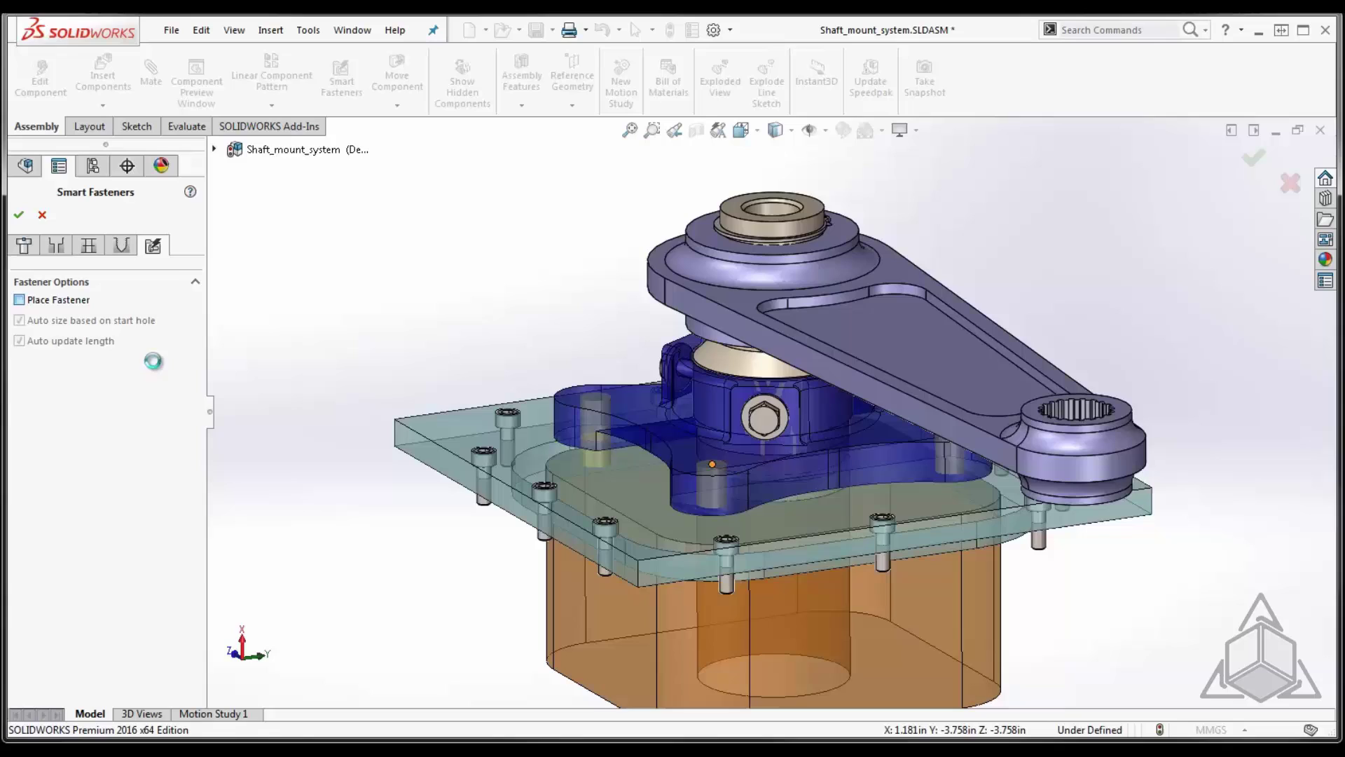
{"action": "left_click", "coordinate": [20, 300]}
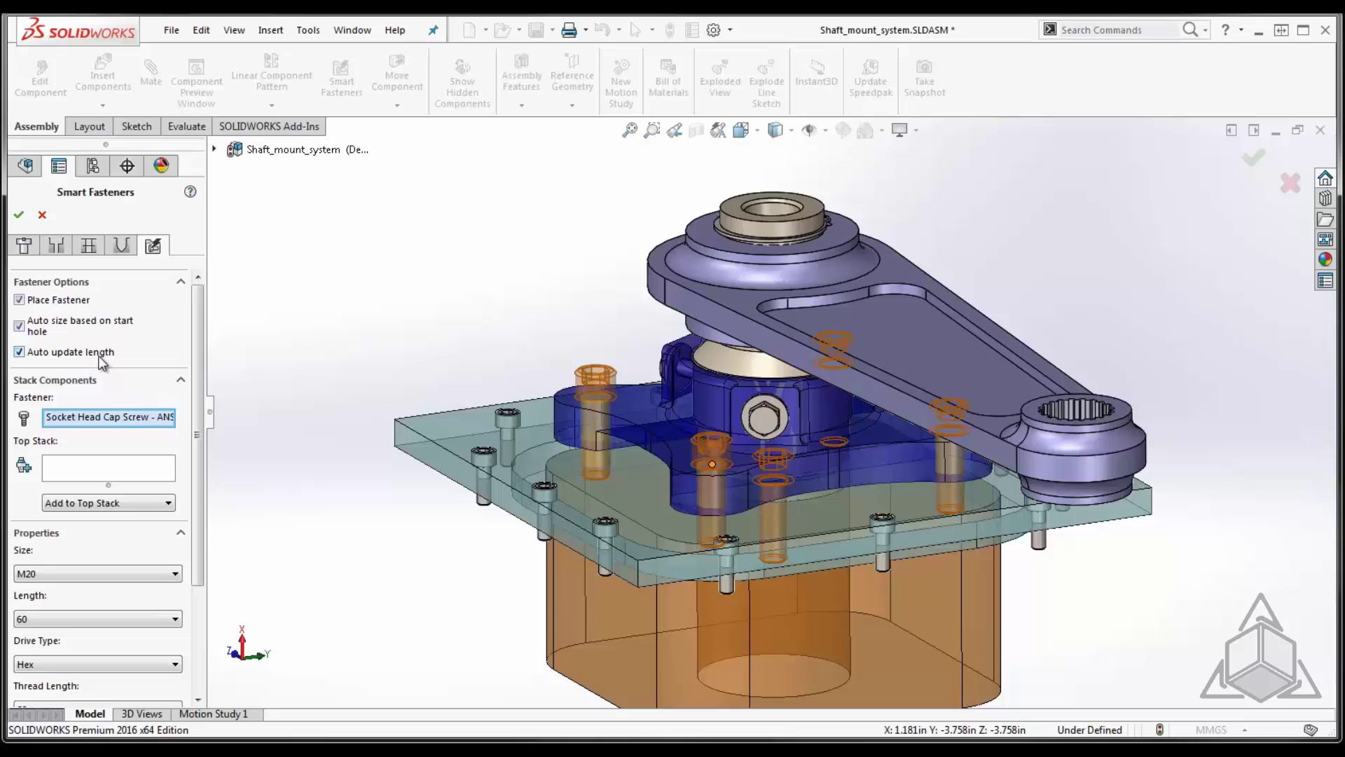
{"action": "right_click", "coordinate": [95, 415]}
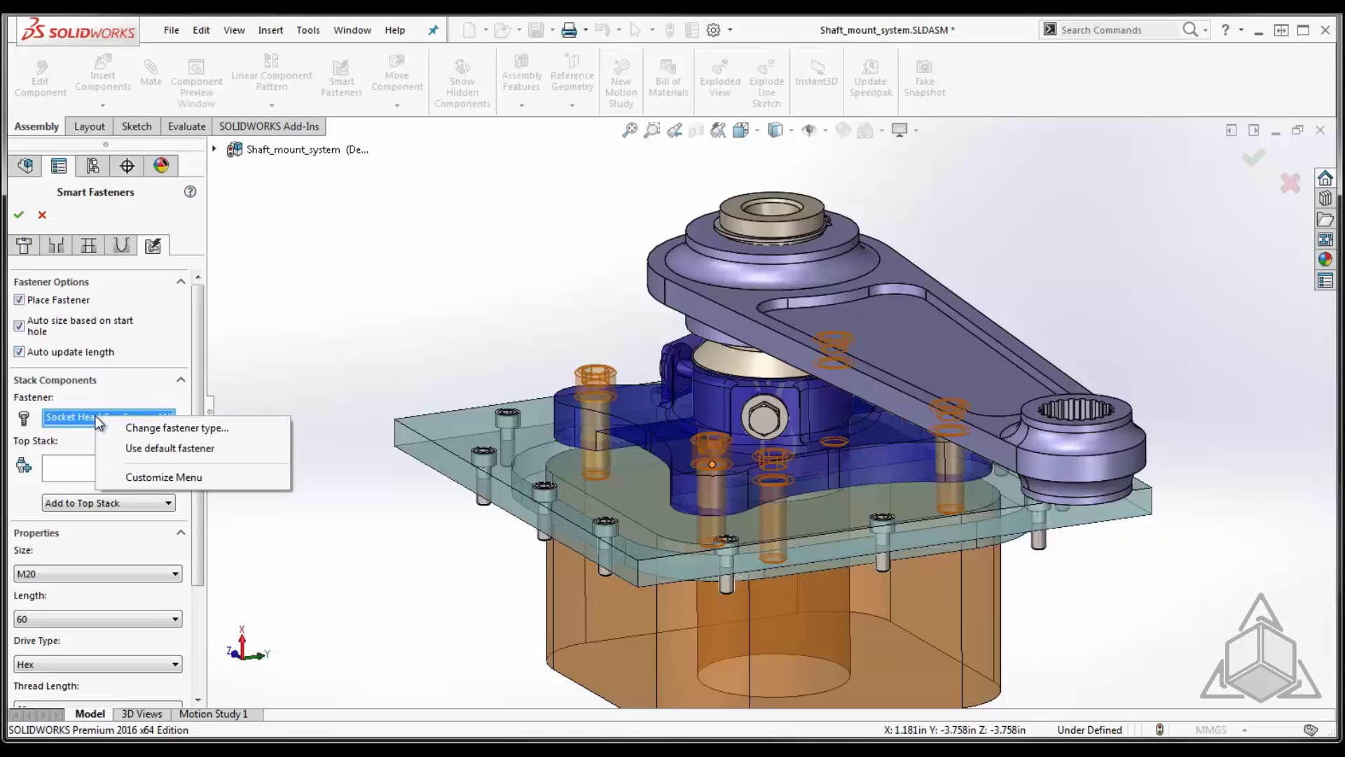
{"action": "left_click", "coordinate": [151, 429]}
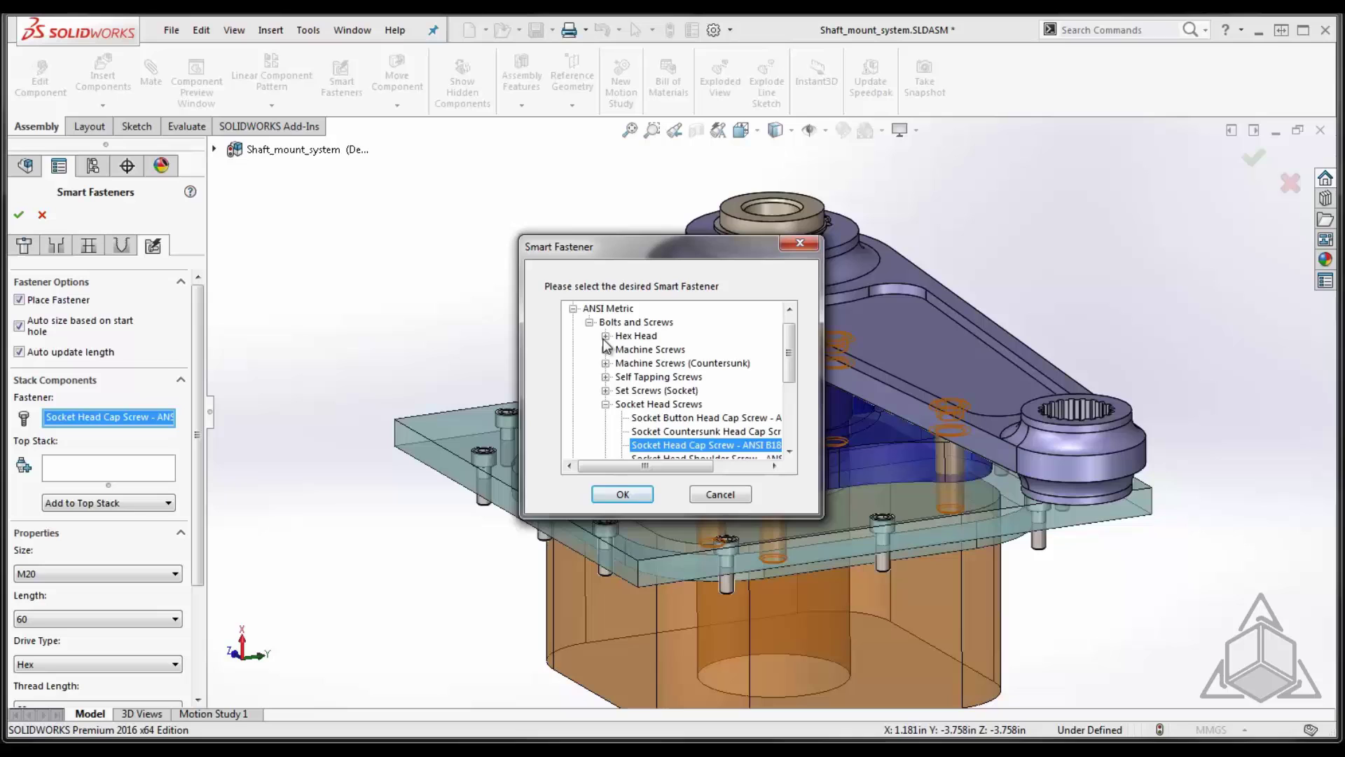
{"action": "left_click", "coordinate": [606, 336]}
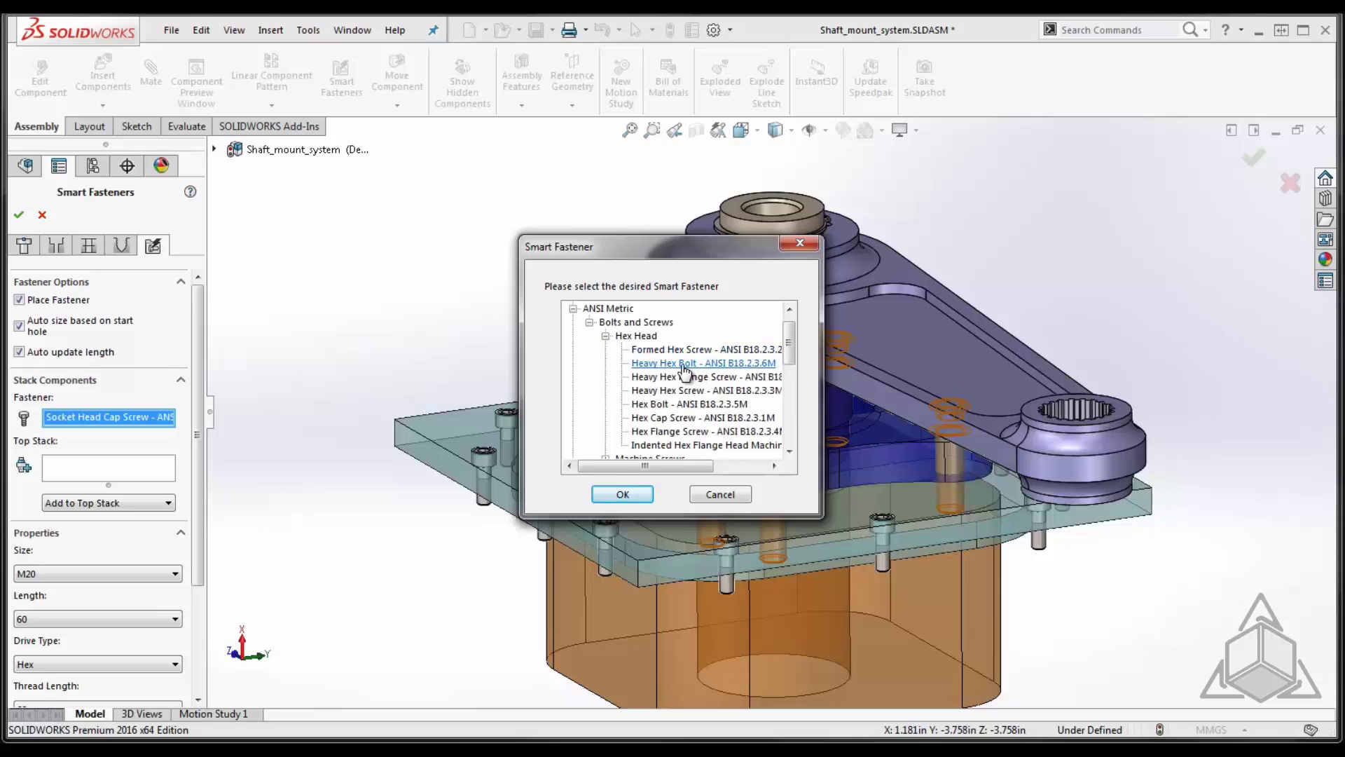
{"action": "left_click", "coordinate": [684, 364]}
{"action": "left_click", "coordinate": [623, 494]}
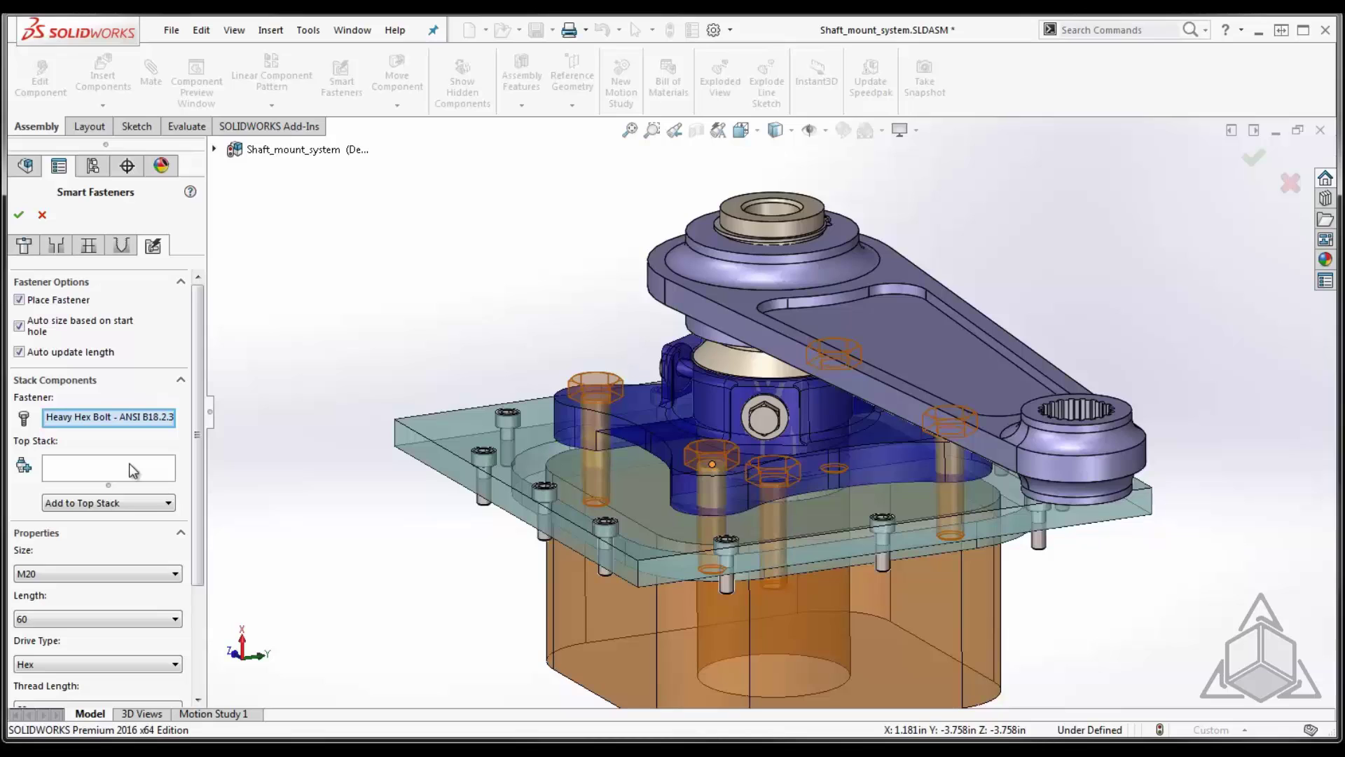
Add a Narrow Flat Washer - ANSI B18.22M to the bolts' top stack and finish the hole series
{"action": "left_click", "coordinate": [147, 504]}
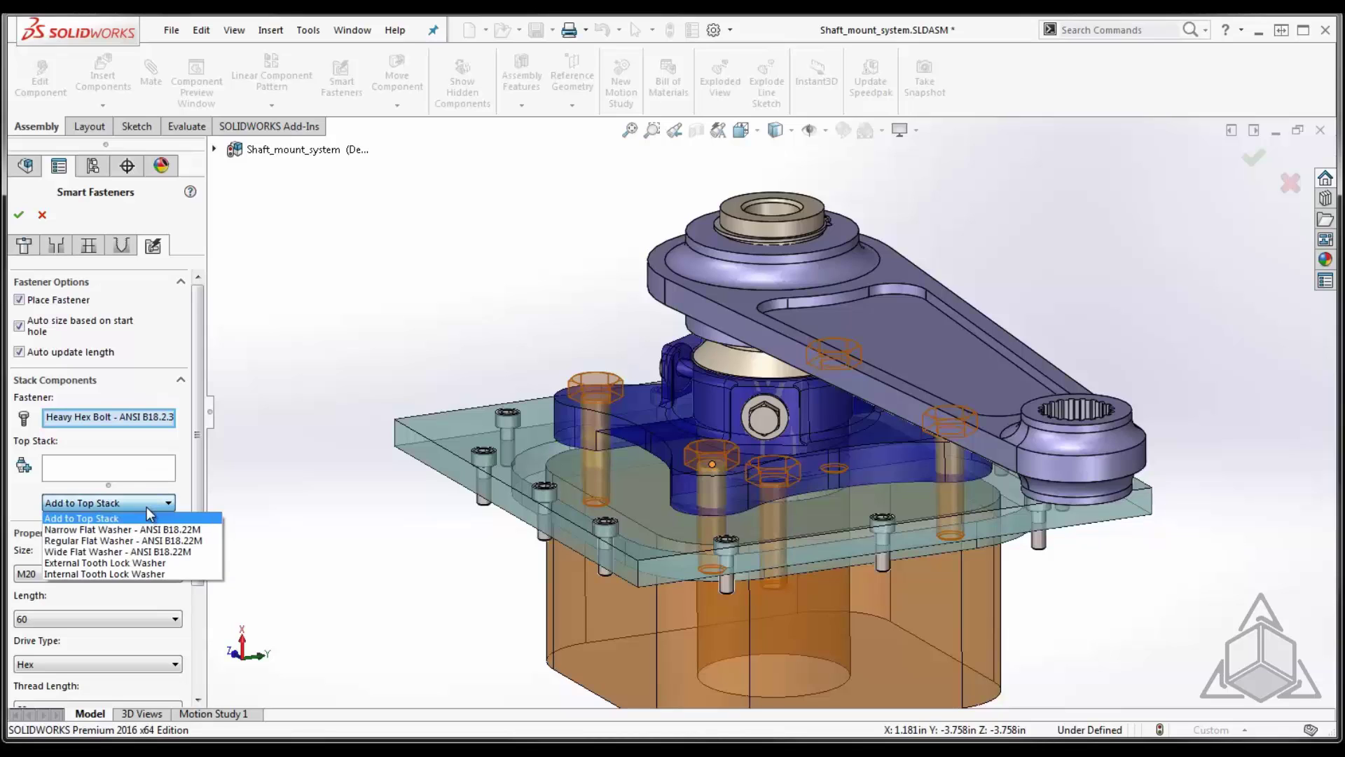
{"action": "left_click", "coordinate": [111, 531]}
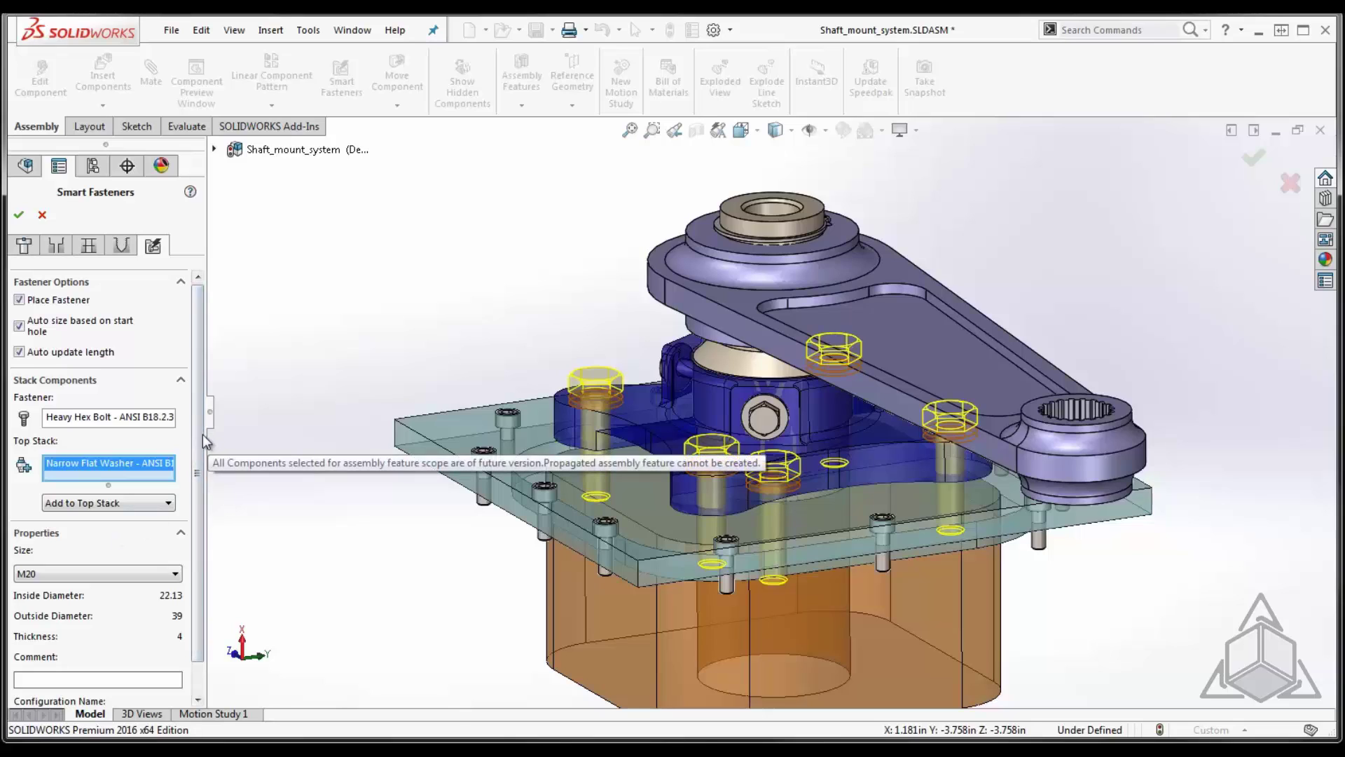
{"action": "scroll", "coordinate": [191, 506], "scroll_direction": "down", "scroll_amount": 1}
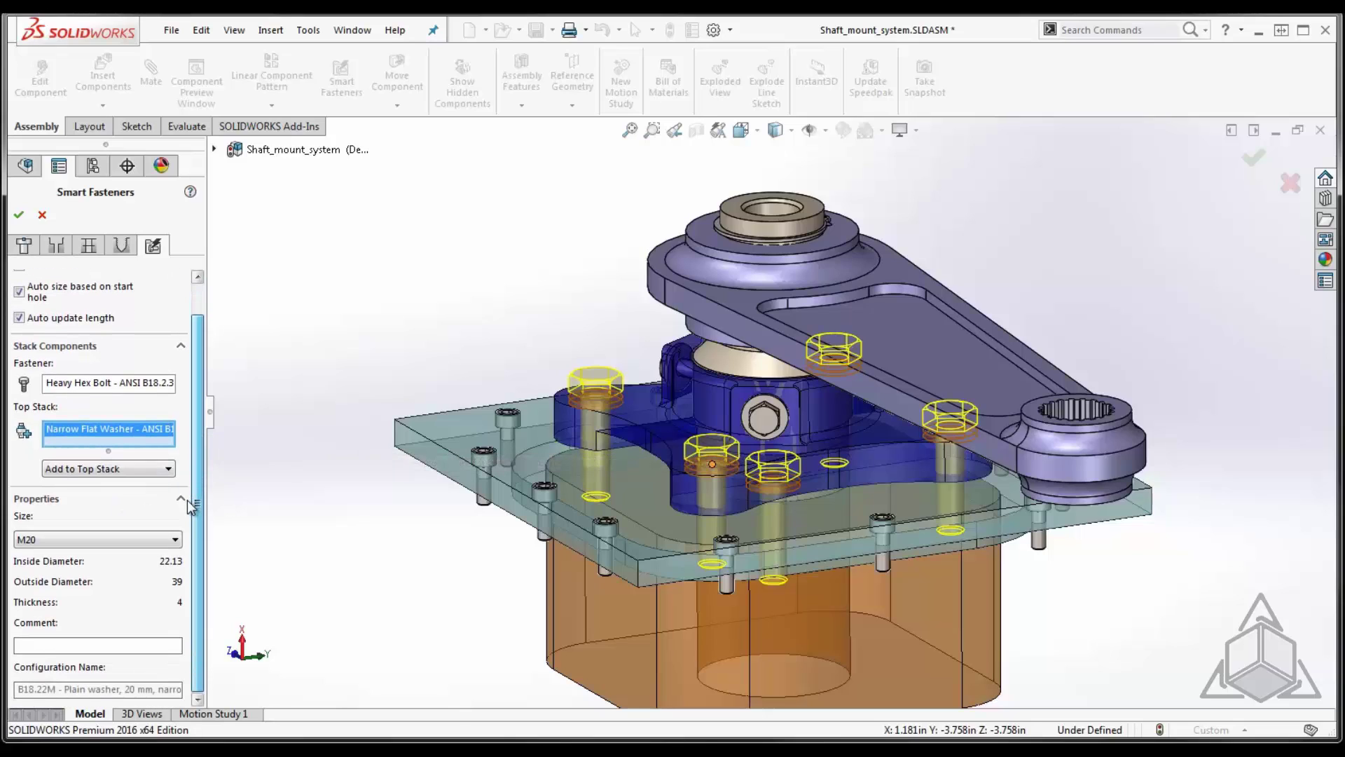
{"action": "scroll", "coordinate": [191, 506], "scroll_direction": "up", "scroll_amount": 1}
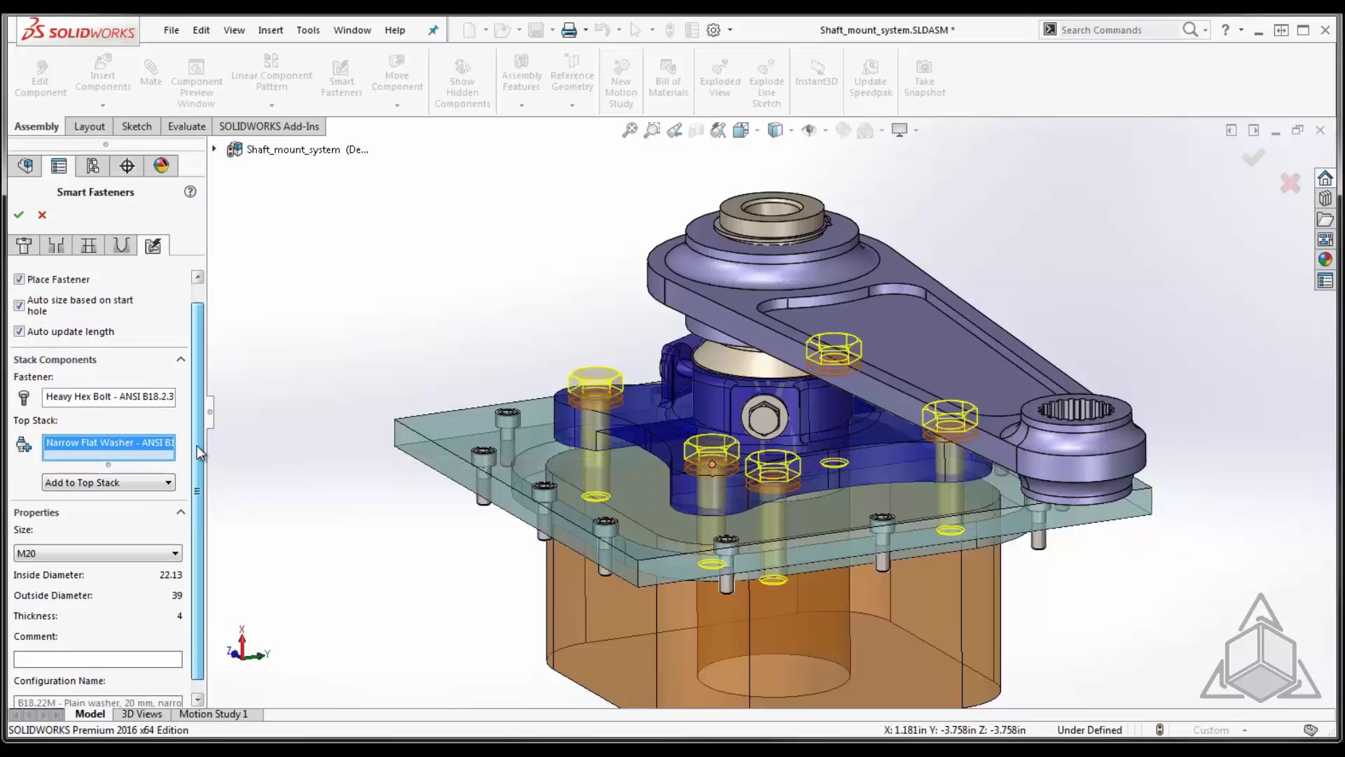
{"action": "left_click", "coordinate": [20, 216]}
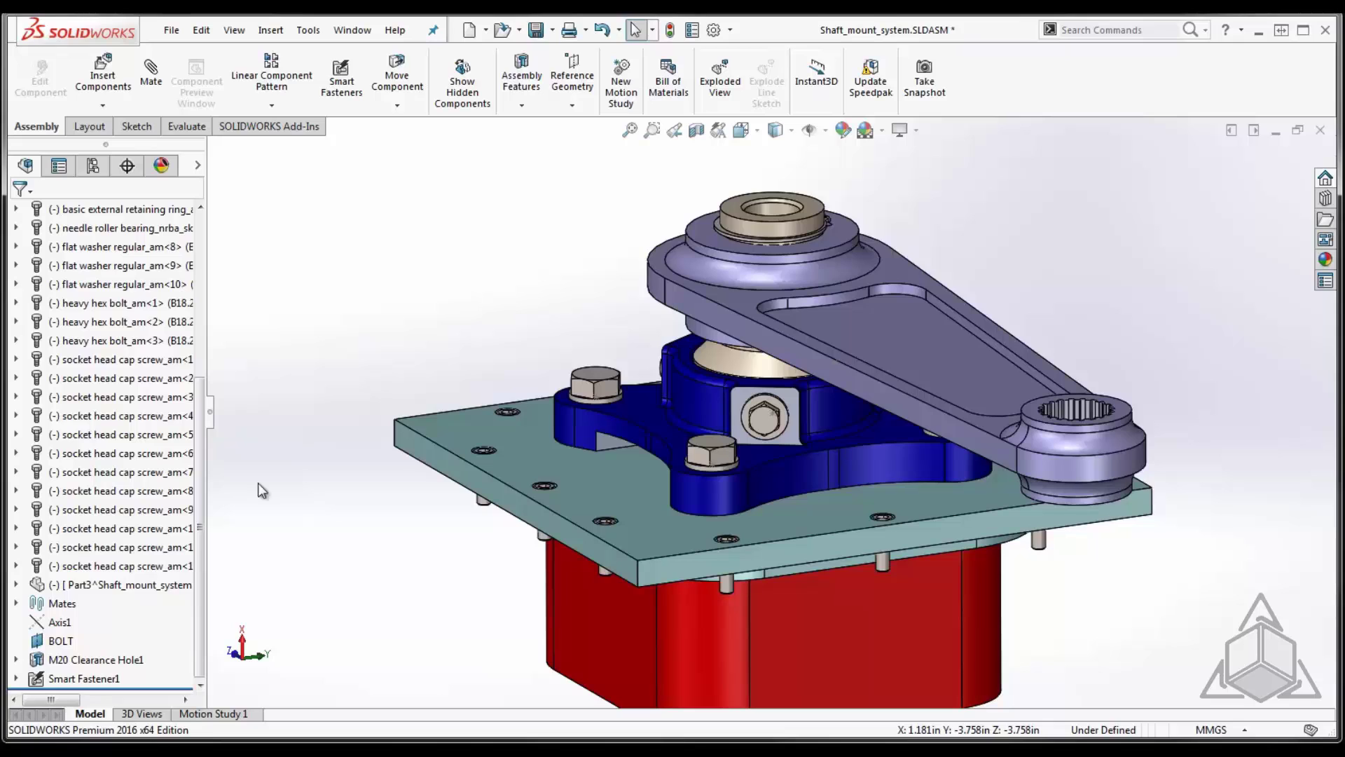
Section the assembly through the BOLT plane and examine how the bolt fits the flange, mounting plate and red block holes
{"action": "left_click", "coordinate": [62, 640]}
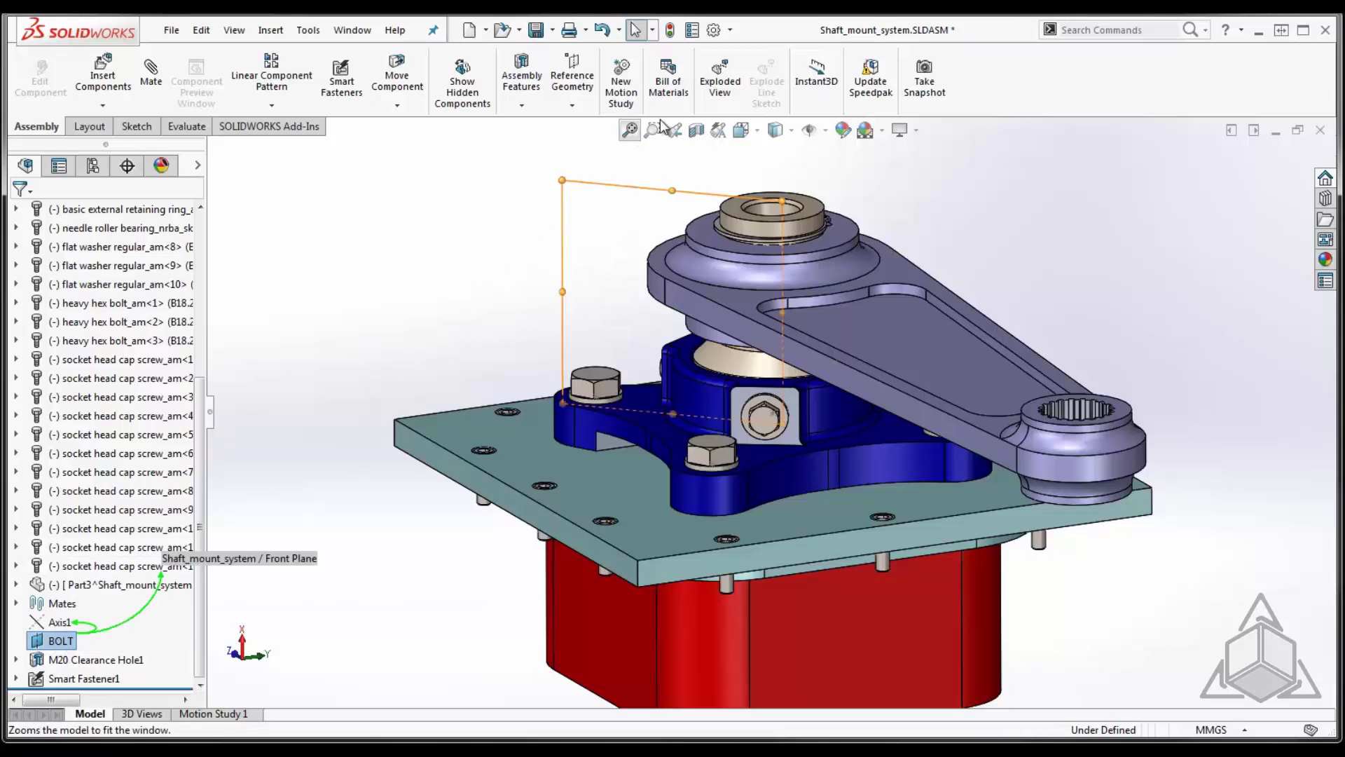
{"action": "left_click", "coordinate": [698, 131]}
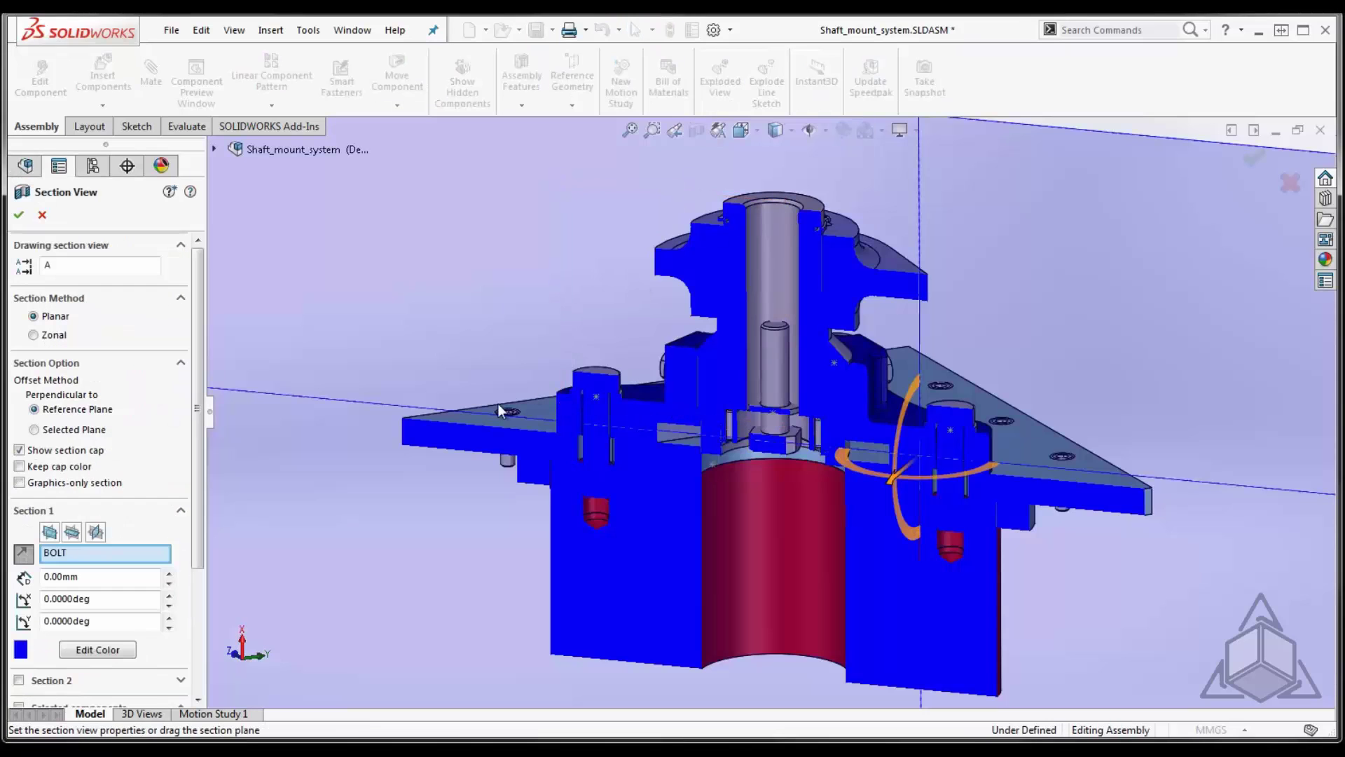
{"action": "left_click", "coordinate": [23, 215]}
{"action": "scroll", "coordinate": [607, 447], "scroll_direction": "down", "scroll_amount": 6}
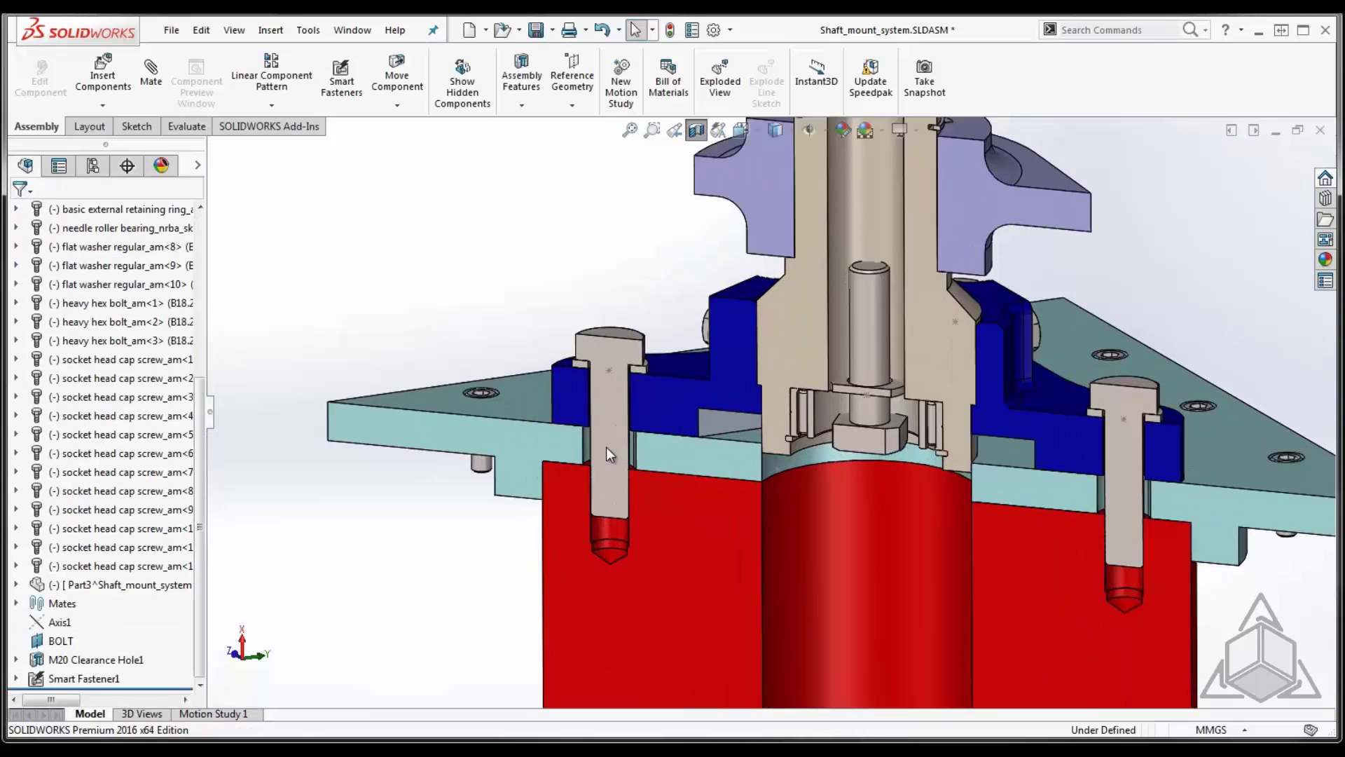
{"action": "scroll", "coordinate": [659, 464], "scroll_direction": "down", "scroll_amount": 3}
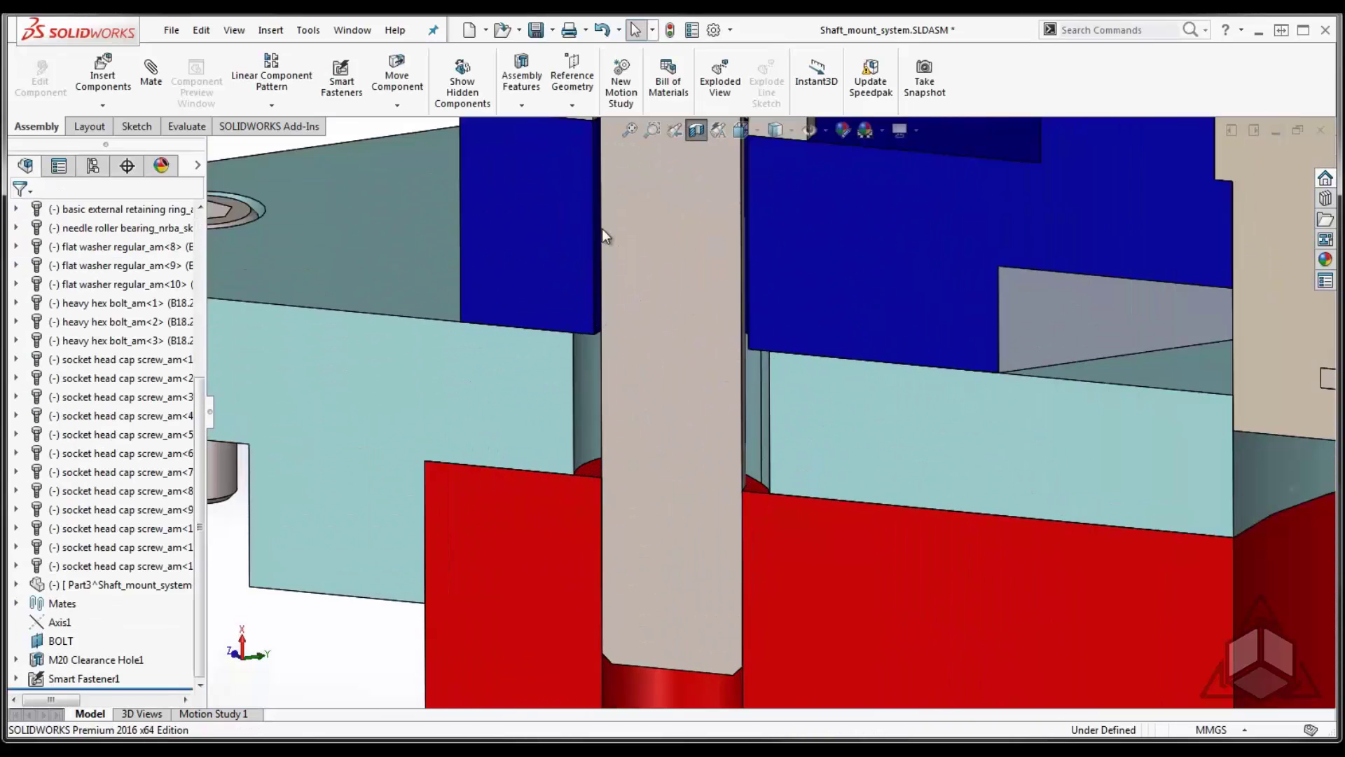
{"action": "scroll", "coordinate": [604, 214], "scroll_direction": "up", "scroll_amount": 3}
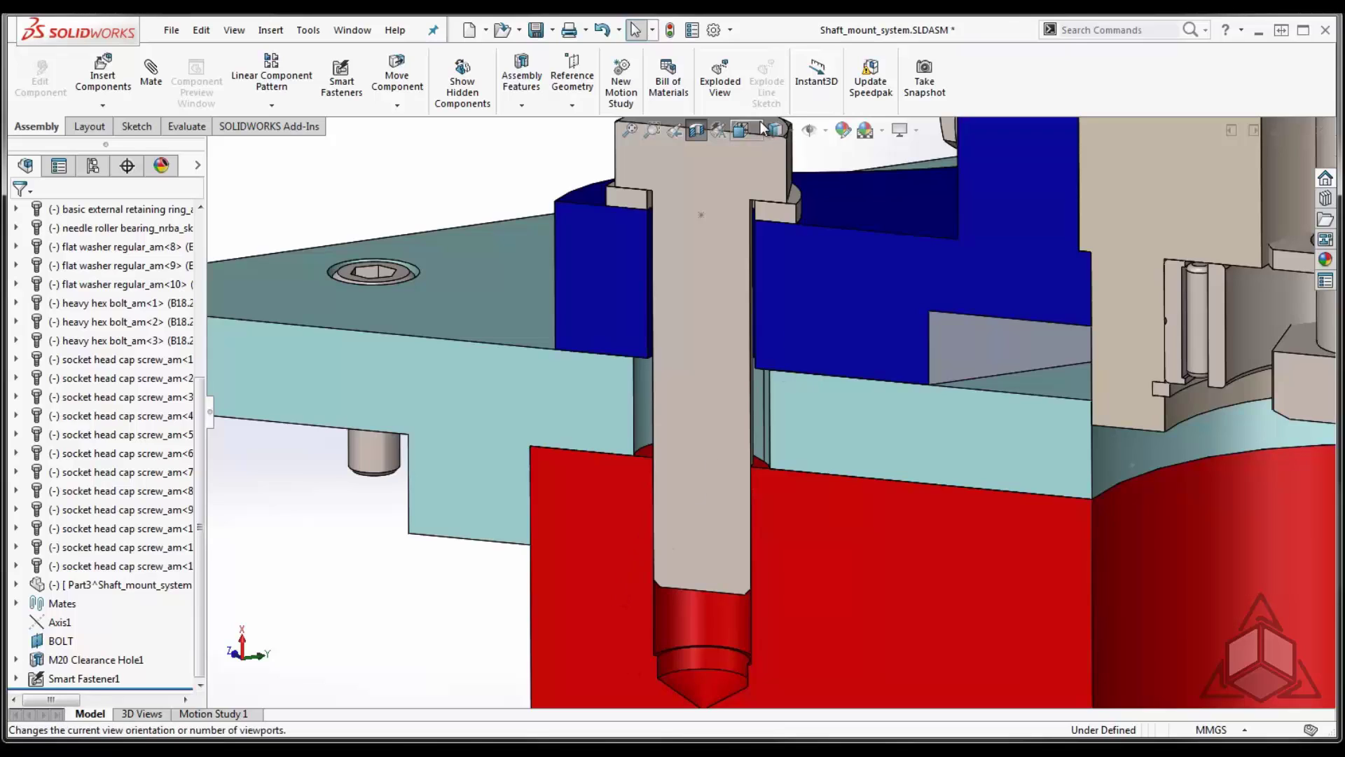
Open the Backplate part from the assembly and select its M20 Clearance Slot1 feature to examine the slots
{"action": "right_click", "coordinate": [461, 301]}
{"action": "left_click", "coordinate": [474, 23]}
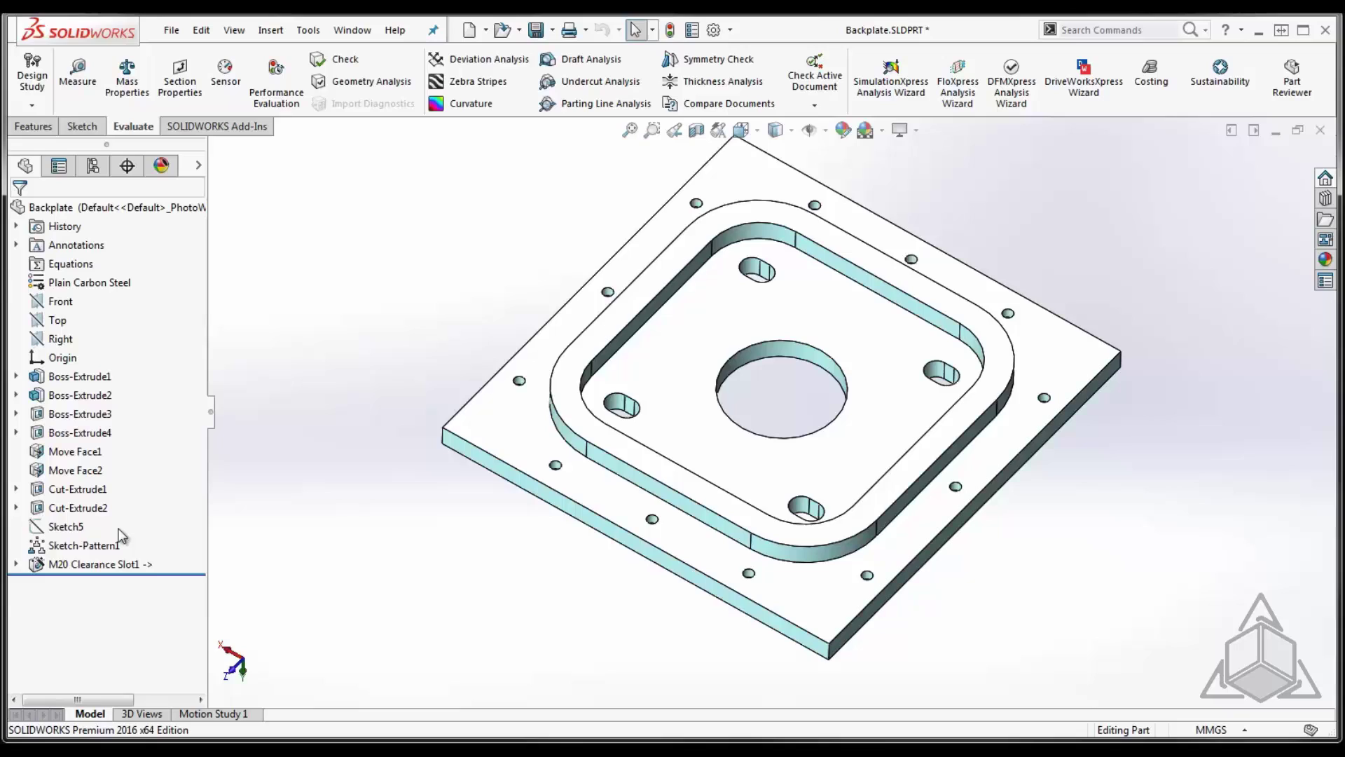
{"action": "left_click", "coordinate": [75, 565]}
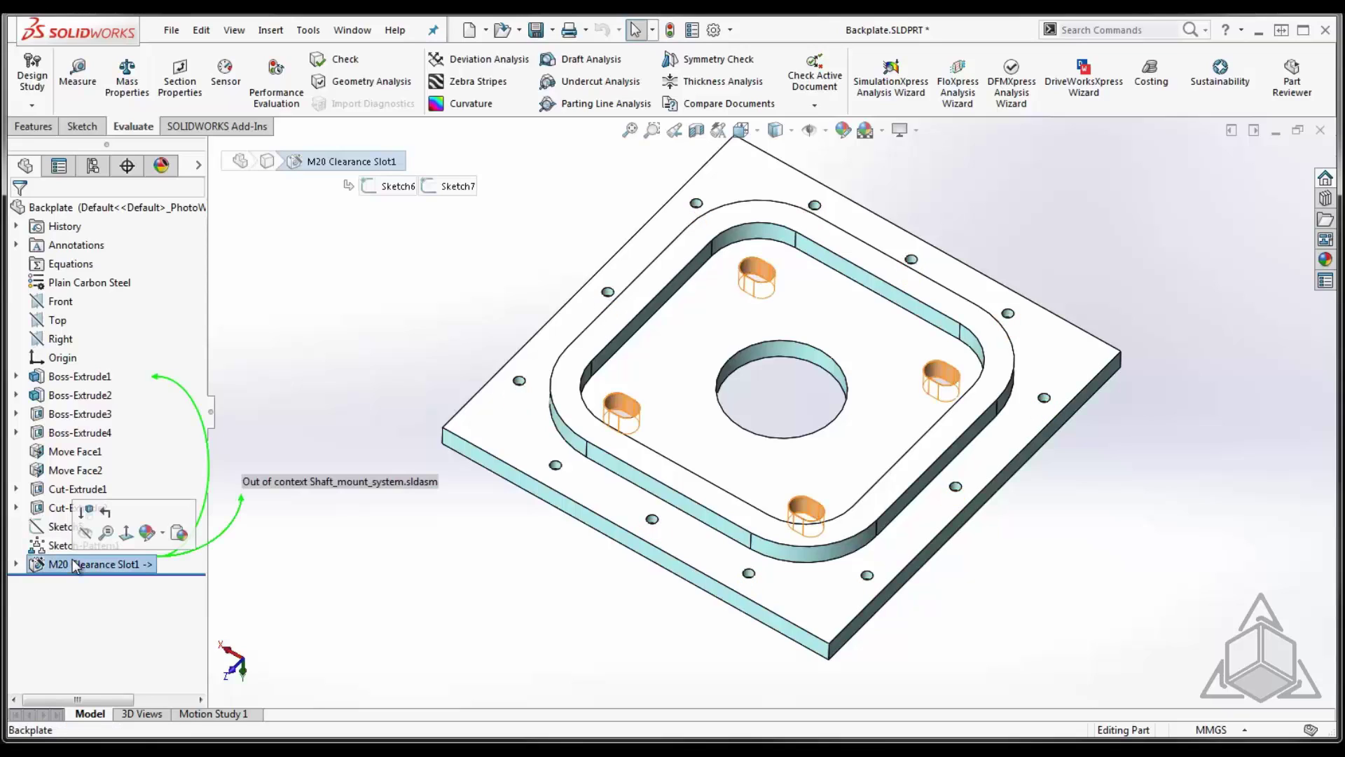